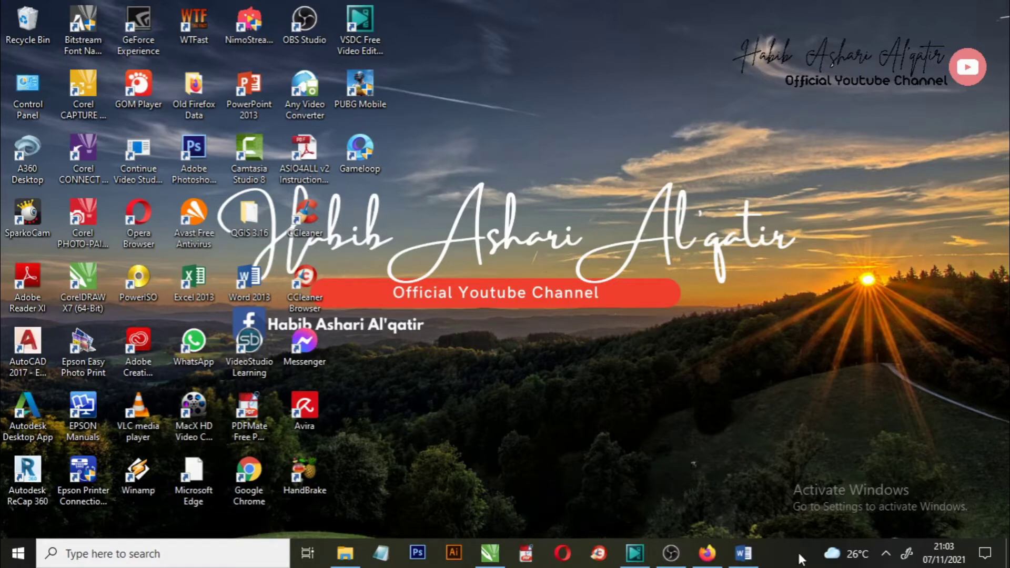
Bring up the Aimas.docx letter in Word and scroll through it
left_click(743, 554)
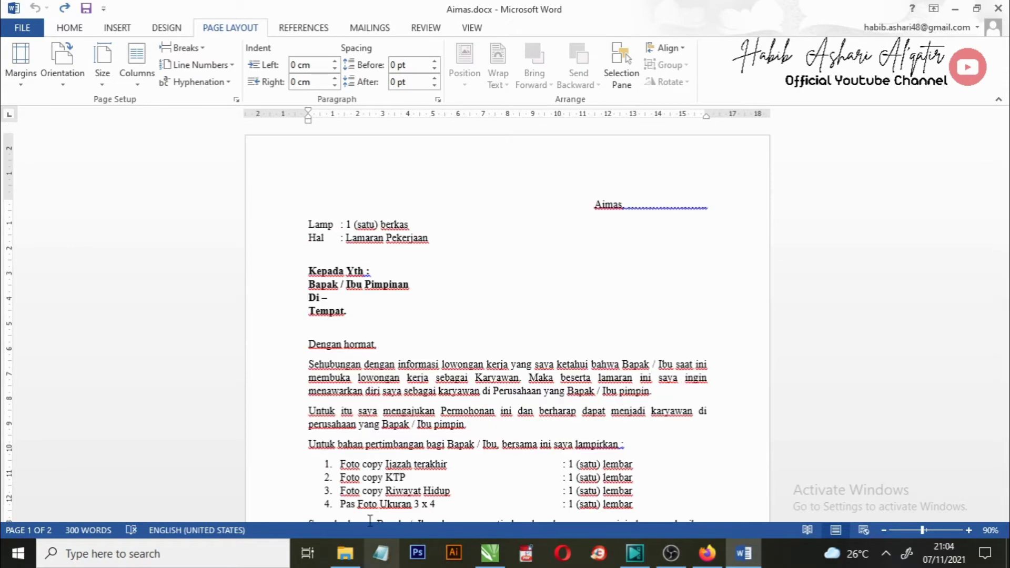
scroll(444, 348, "down", 4)
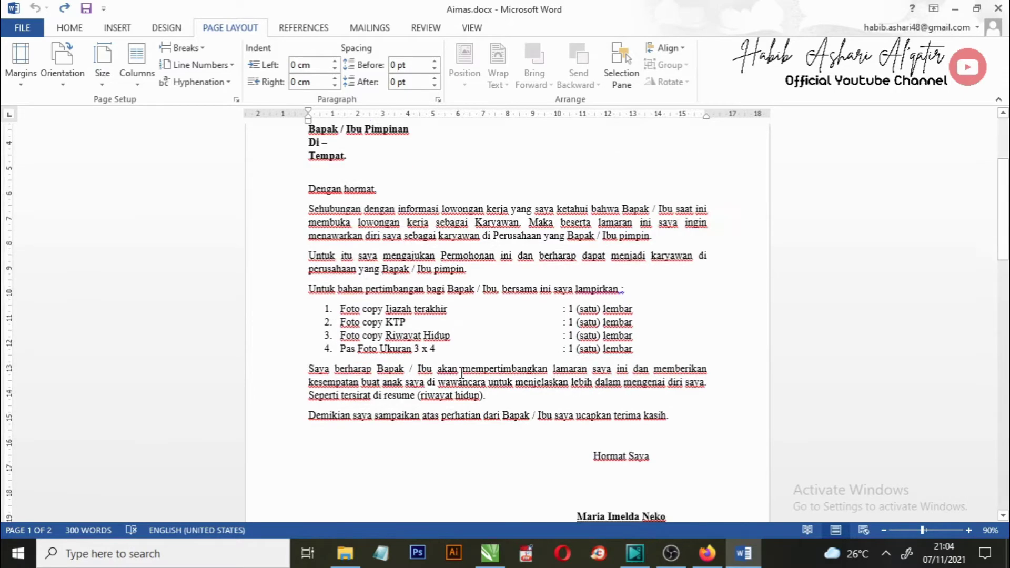
scroll(671, 386, "down", 3)
scroll(676, 396, "up", 4)
scroll(517, 406, "up", 1)
scroll(582, 357, "down", 5)
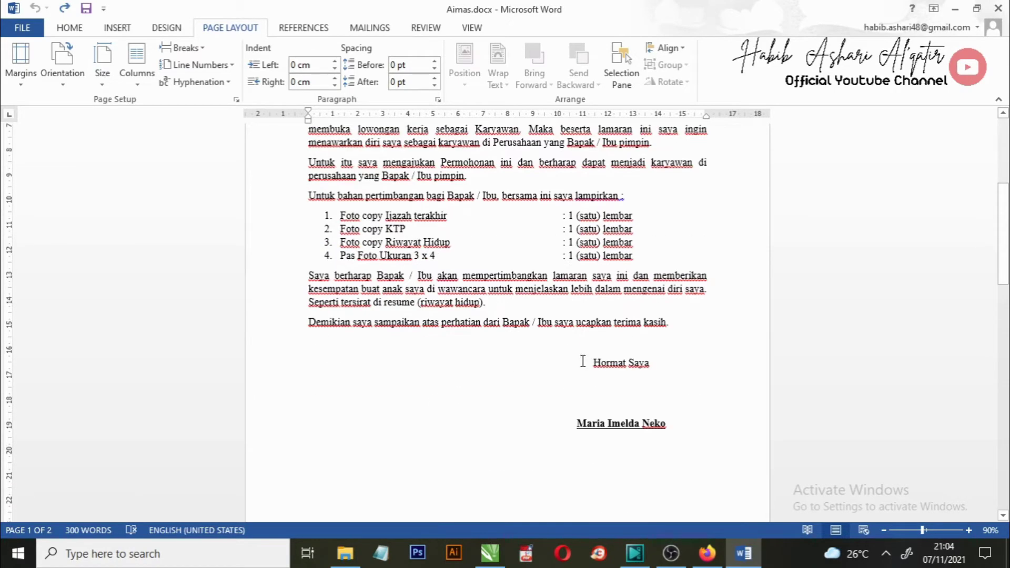
scroll(644, 334, "up", 6)
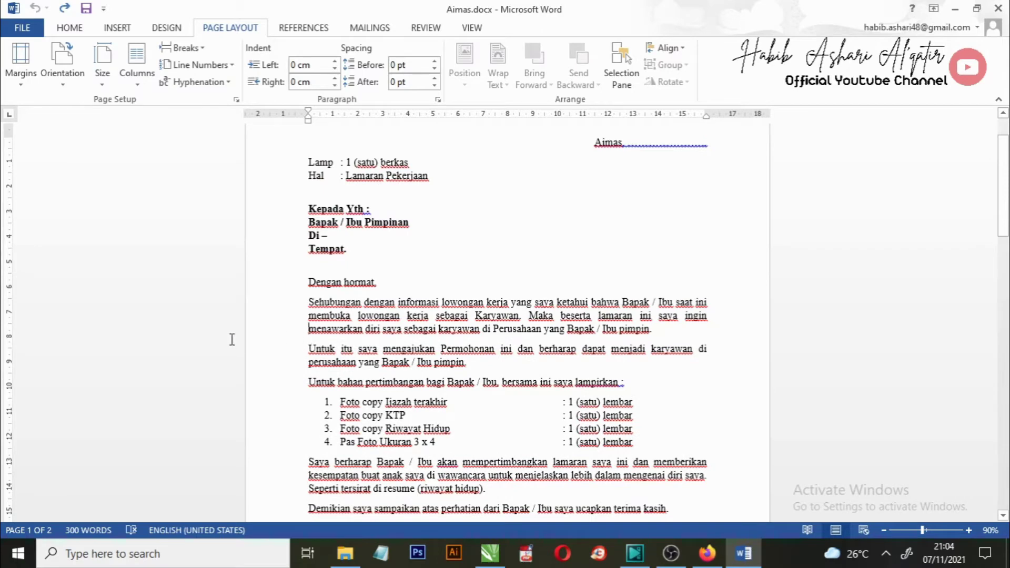
Click into the letter body and review it from the date line to the 'Hormat Saya' closing
left_click(708, 316)
scroll(737, 363, "up", 1)
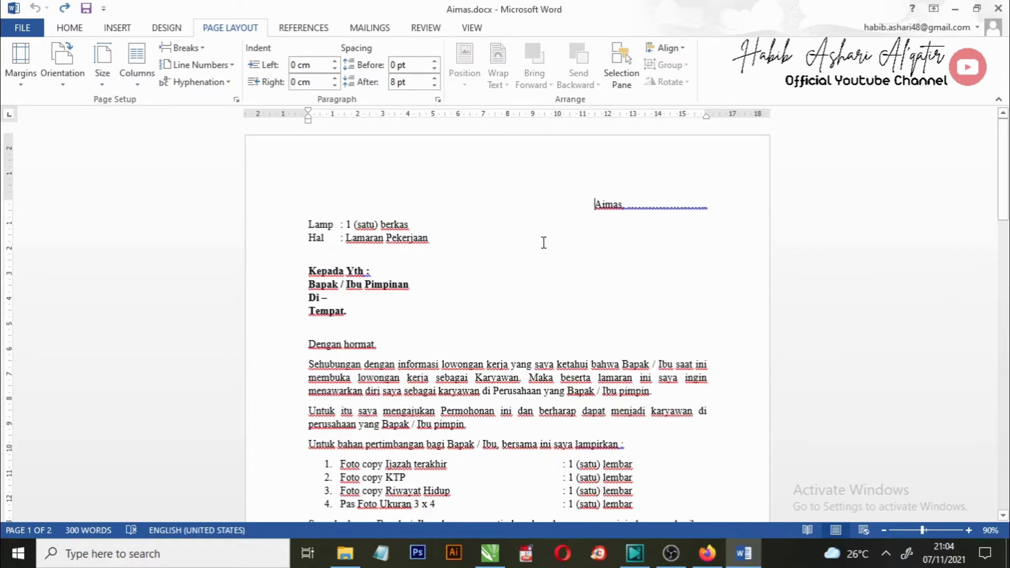
scroll(542, 440, "down", 5)
scroll(540, 456, "down", 1)
scroll(540, 456, "up", 3)
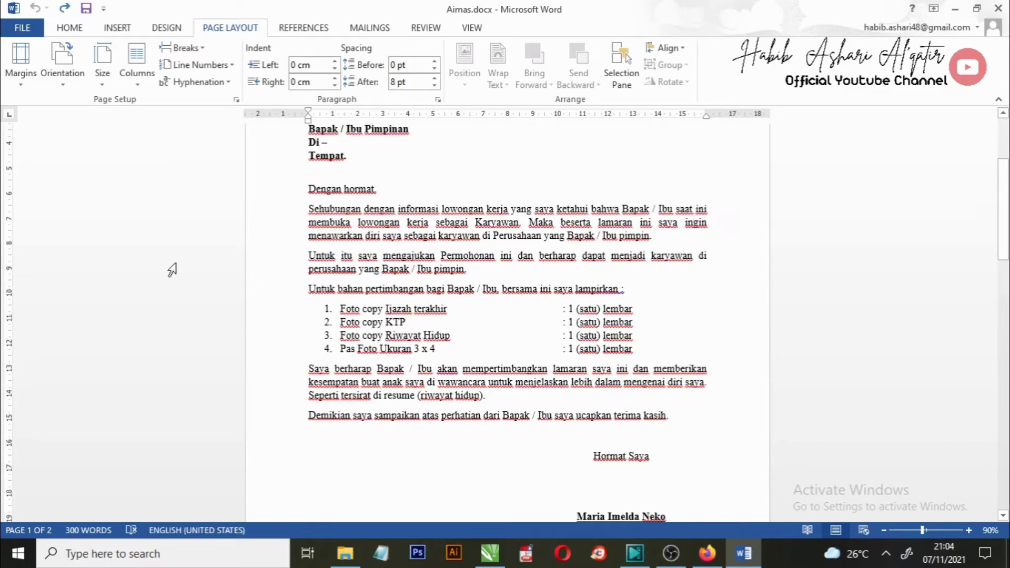
scroll(545, 276, "up", 3)
scroll(537, 405, "down", 5)
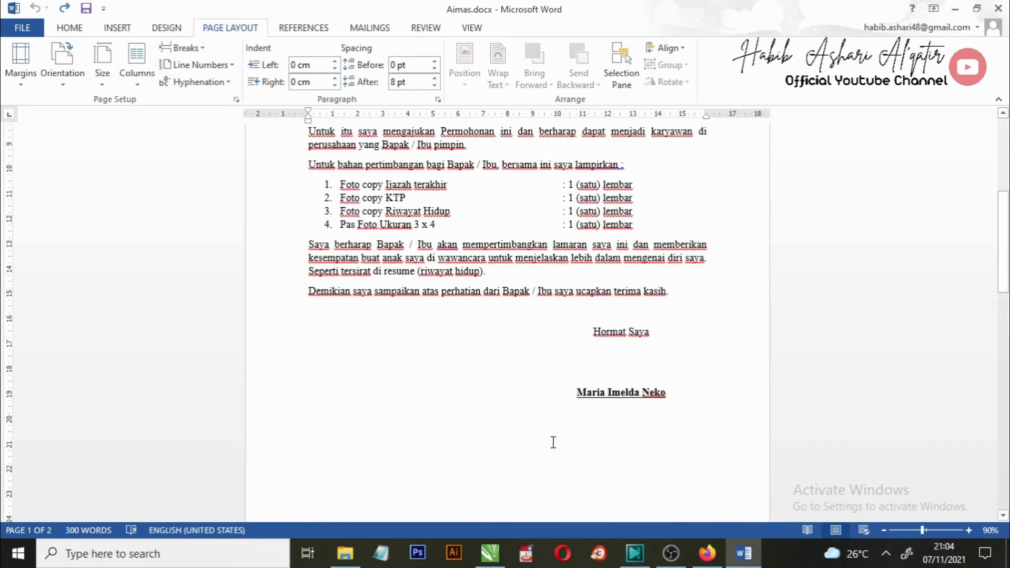
scroll(604, 341, "up", 3)
scroll(516, 295, "up", 1)
scroll(406, 339, "up", 1)
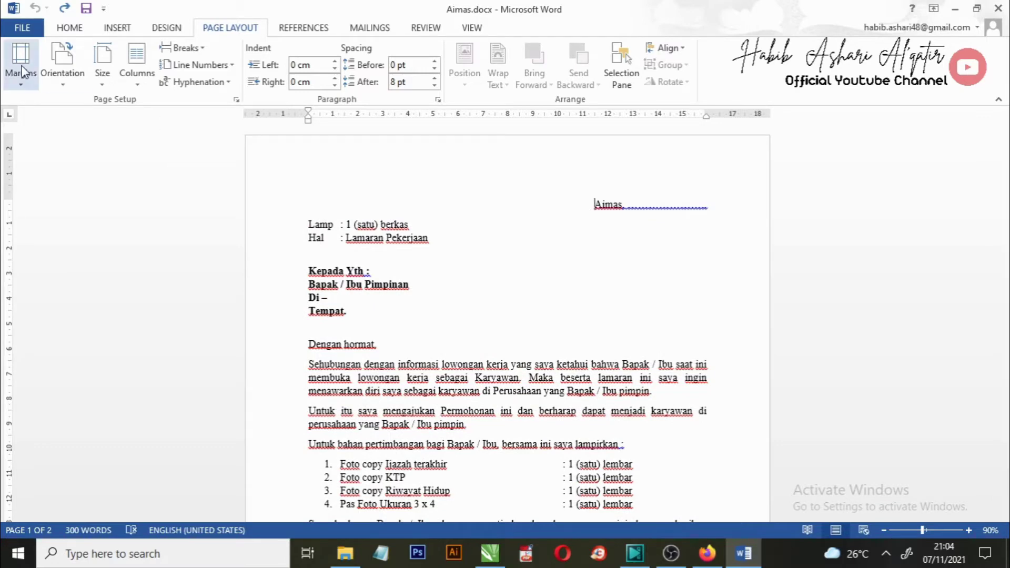
left_click(29, 84)
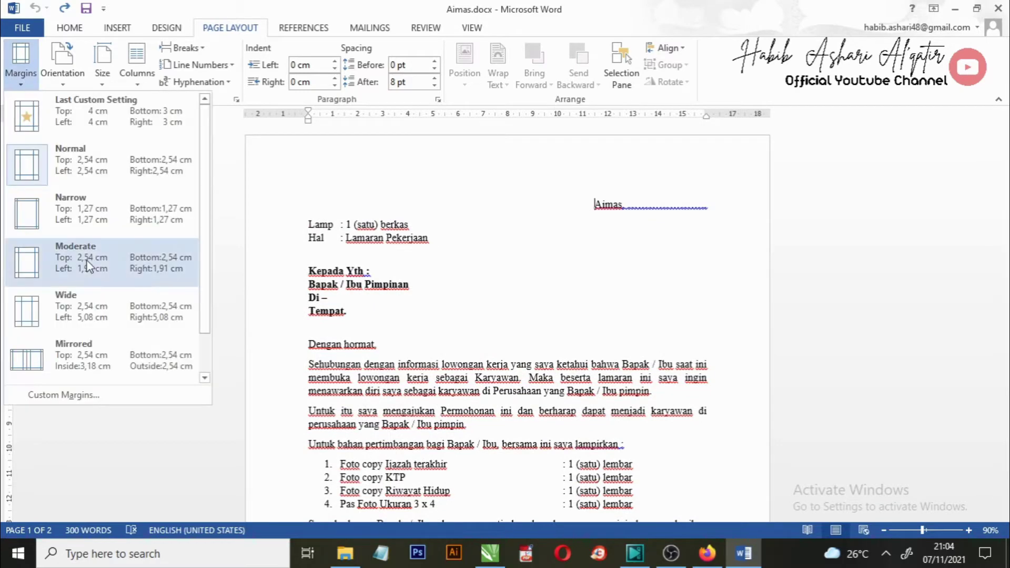
left_click(66, 398)
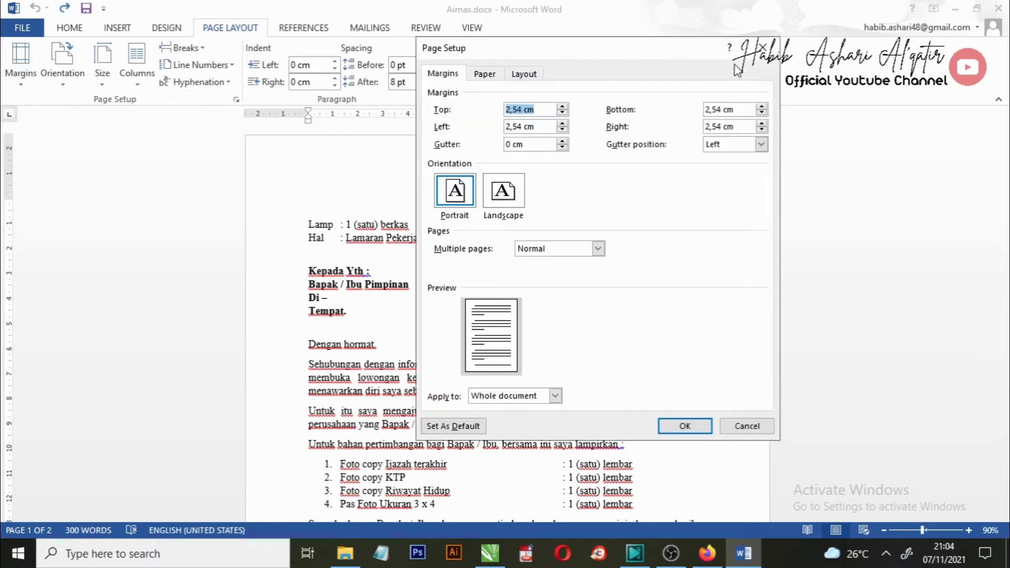
left_click(763, 48)
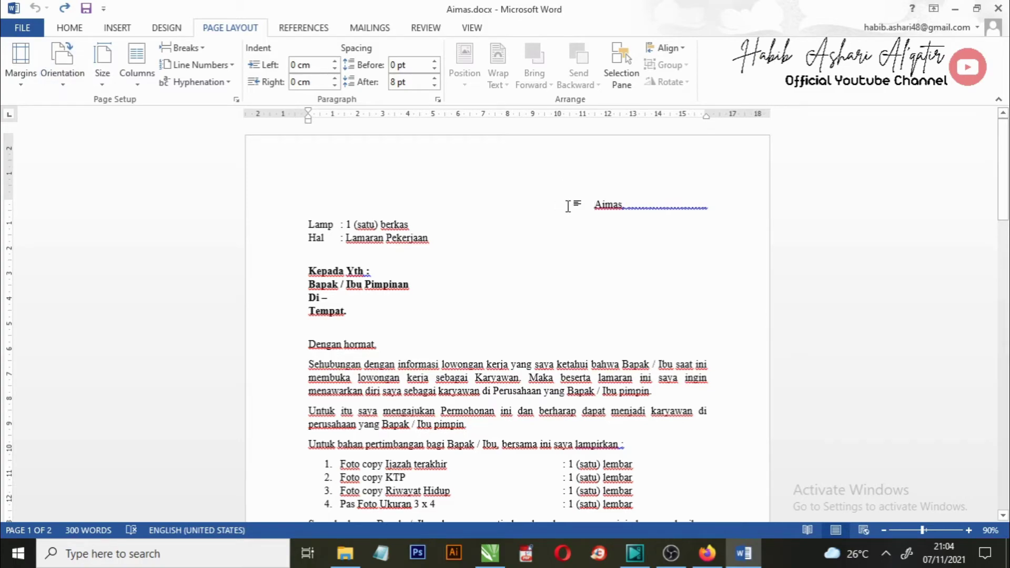
scroll(568, 207, "down", 5)
scroll(550, 147, "up", 5)
scroll(562, 295, "down", 5)
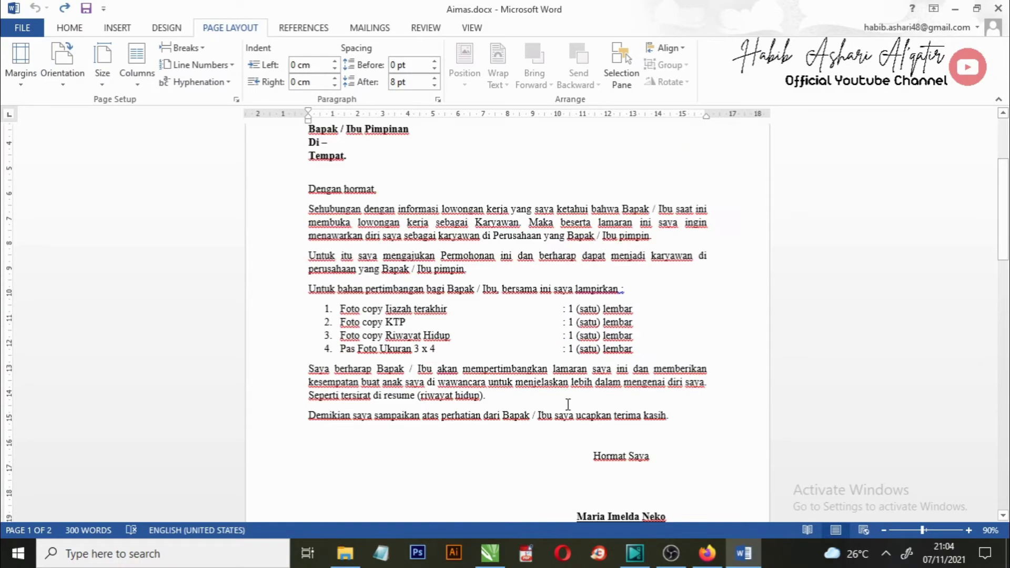
scroll(564, 386, "down", 2)
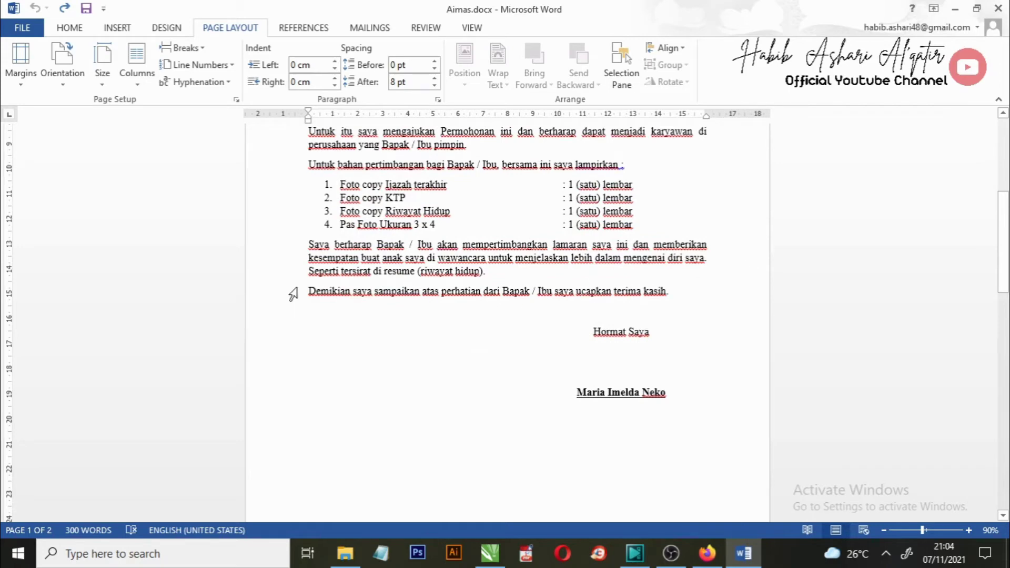
scroll(382, 328, "up", 3)
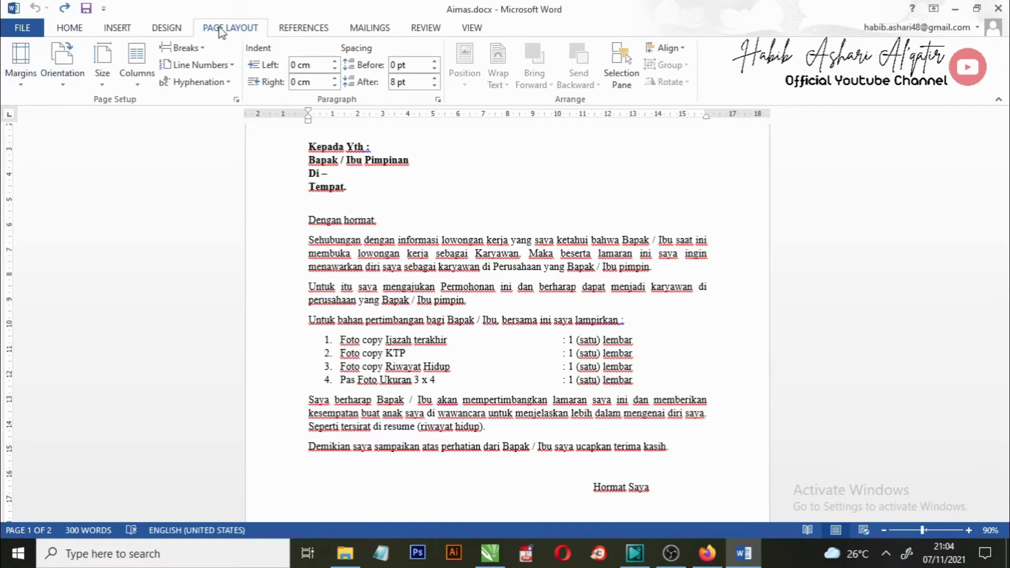
left_click(23, 27)
left_click(39, 24)
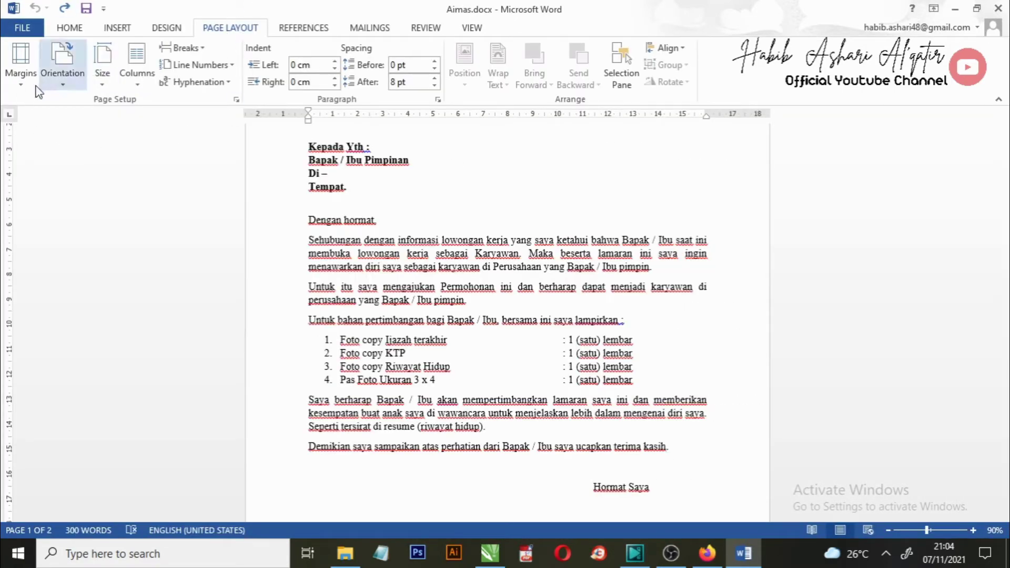
Open Custom Margins and change the top margin from 2,54 to 4 cm
left_click(21, 61)
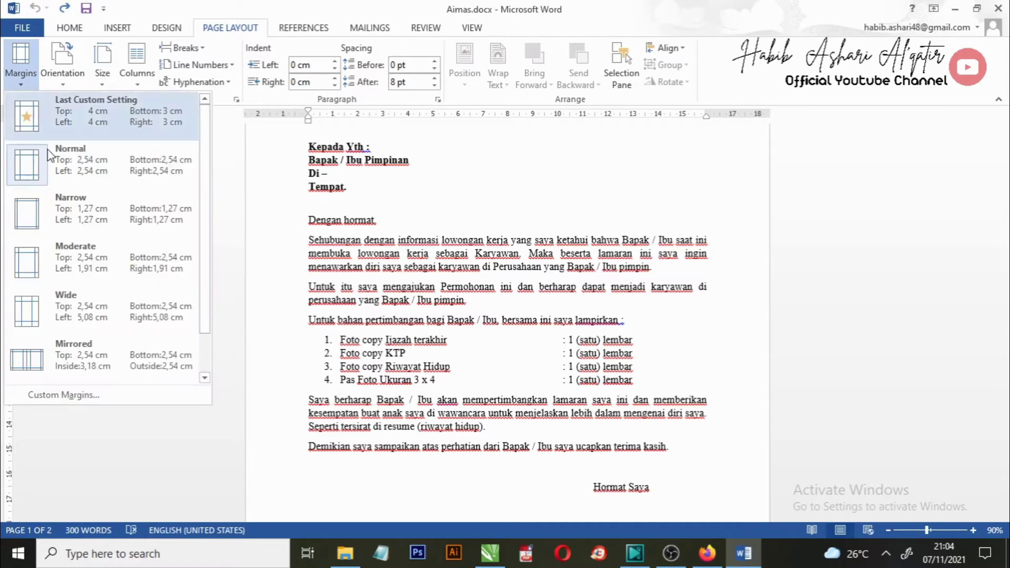
left_click(60, 394)
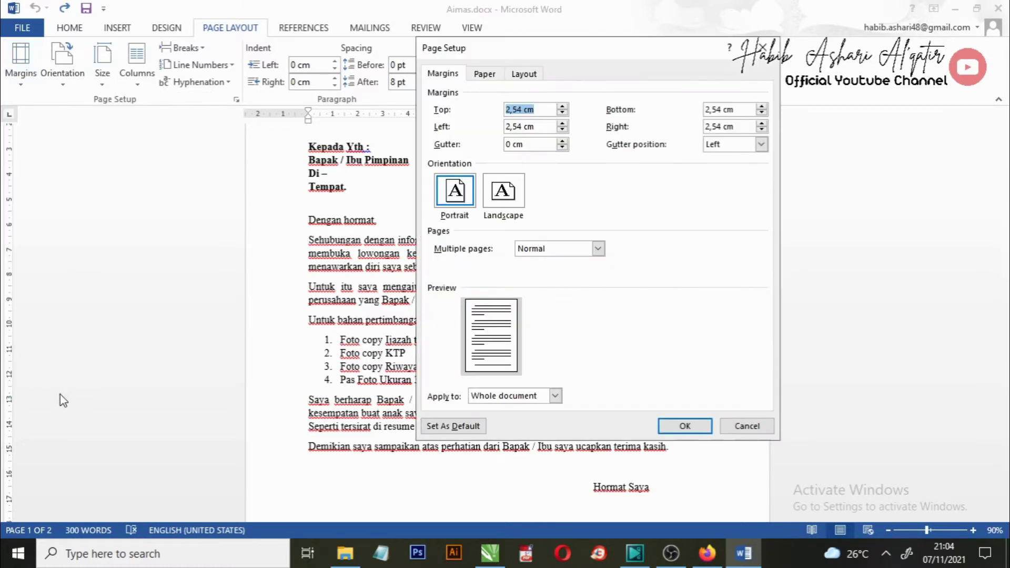
left_click(522, 112)
left_click_drag(523, 110, 504, 110)
type("4")
Set the bottom and left margins to 4 cm and the right to 3 cm, and apply
mouse_move(725, 110)
left_mouse_down()
mouse_move(705, 111)
mouse_move(696, 127)
left_mouse_up()
type("4")
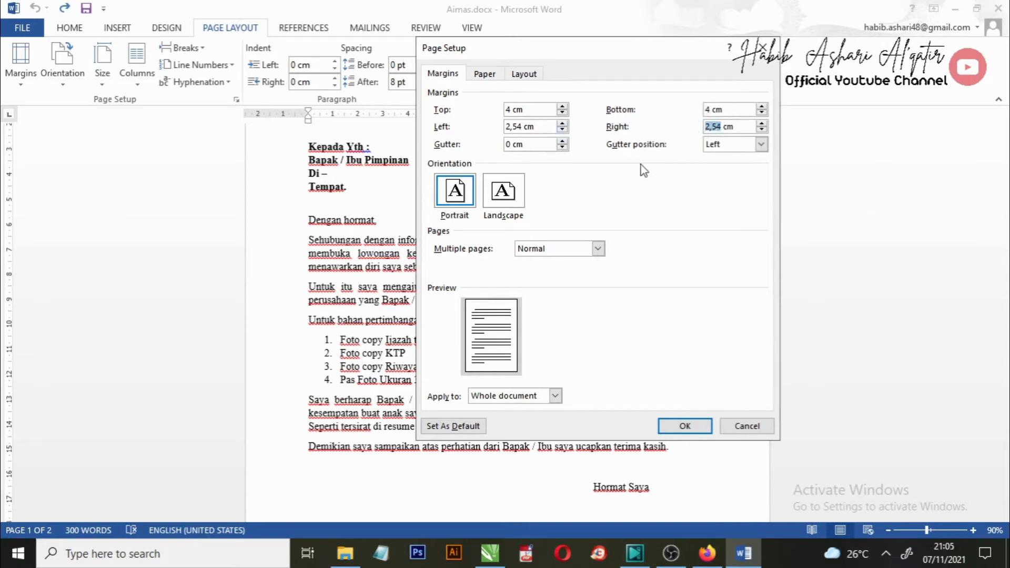
type("4")
left_click_drag(523, 126, 496, 126)
type("3")
key("BackSpace")
type("4")
left_click(708, 127)
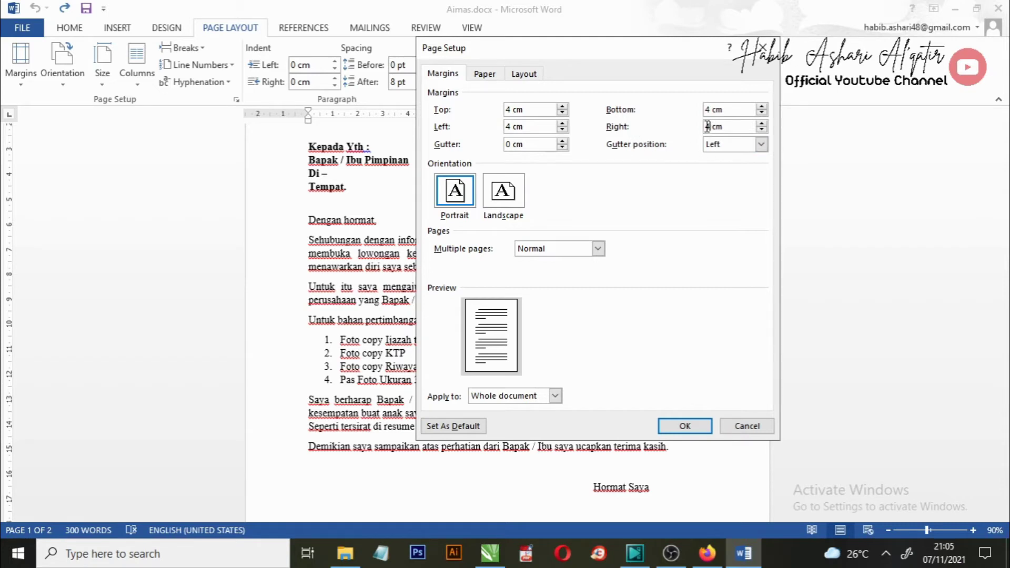
type("3")
left_click(685, 426)
scroll(621, 406, "down", 5)
scroll(622, 407, "down", 5)
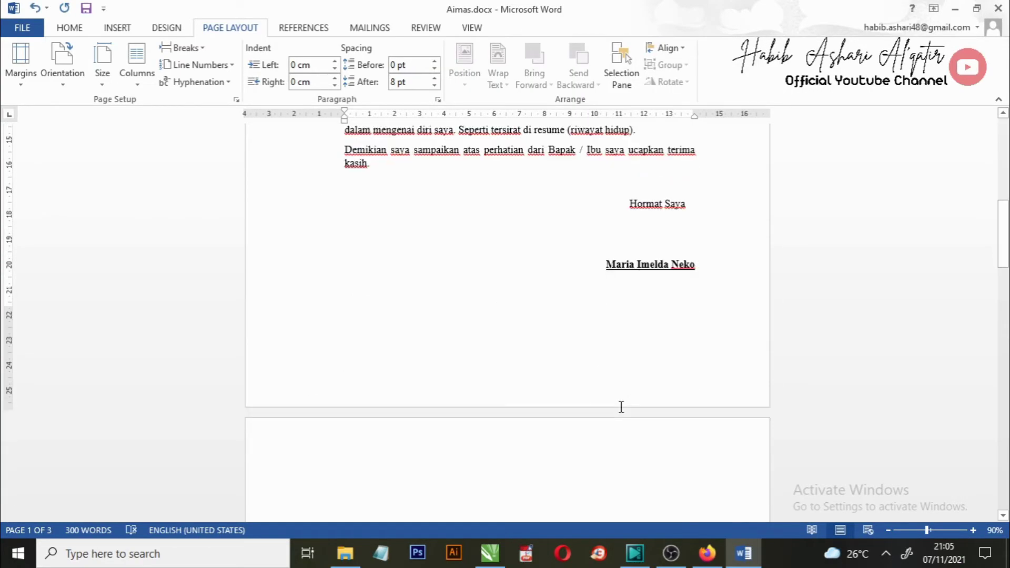
scroll(621, 407, "down", 3, "ctrl")
scroll(622, 407, "up", 4, "ctrl")
scroll(612, 411, "up", 5)
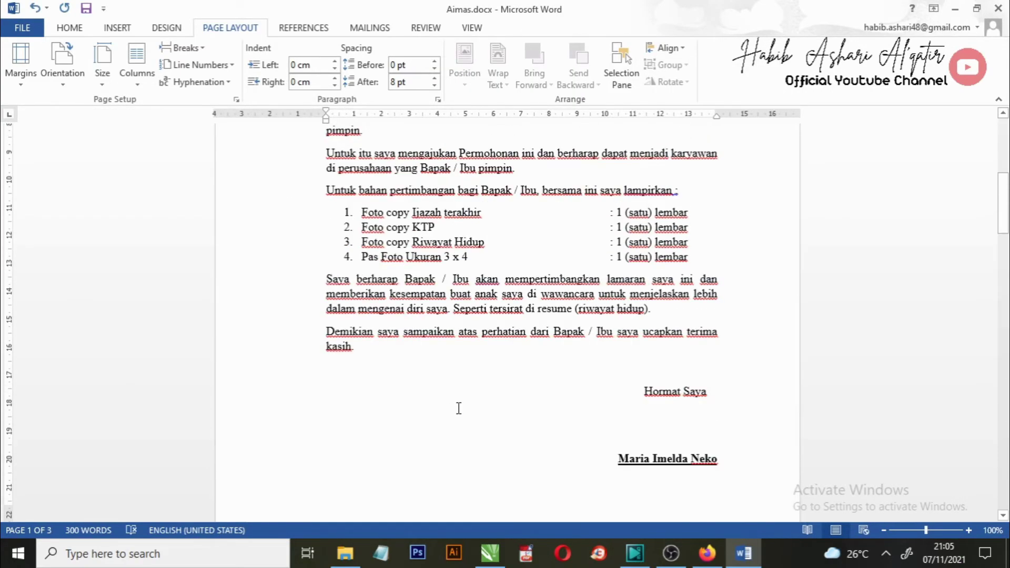
scroll(458, 409, "up", 3)
scroll(521, 384, "up", 3)
scroll(474, 274, "up", 2)
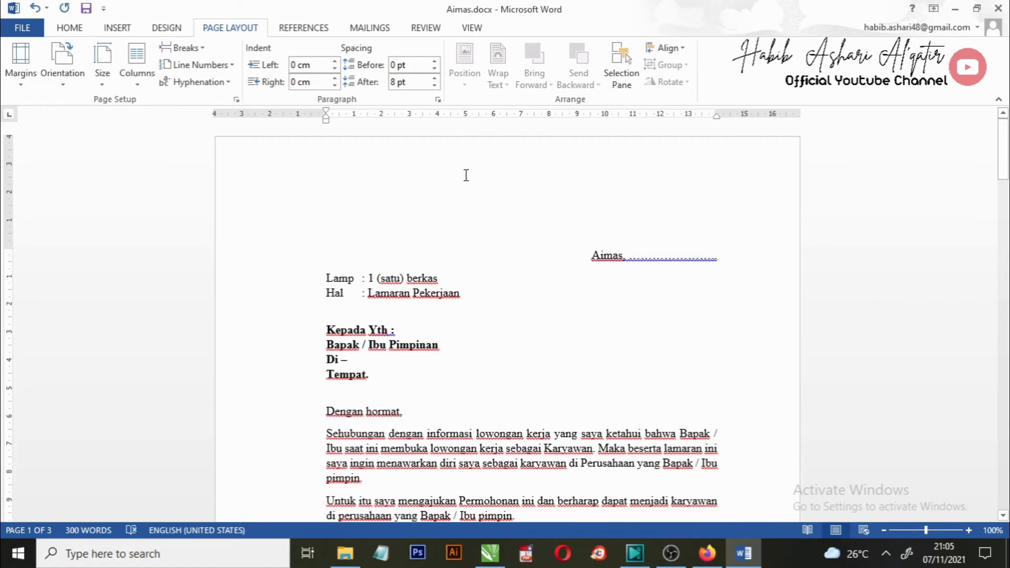
scroll(288, 305, "down", 3)
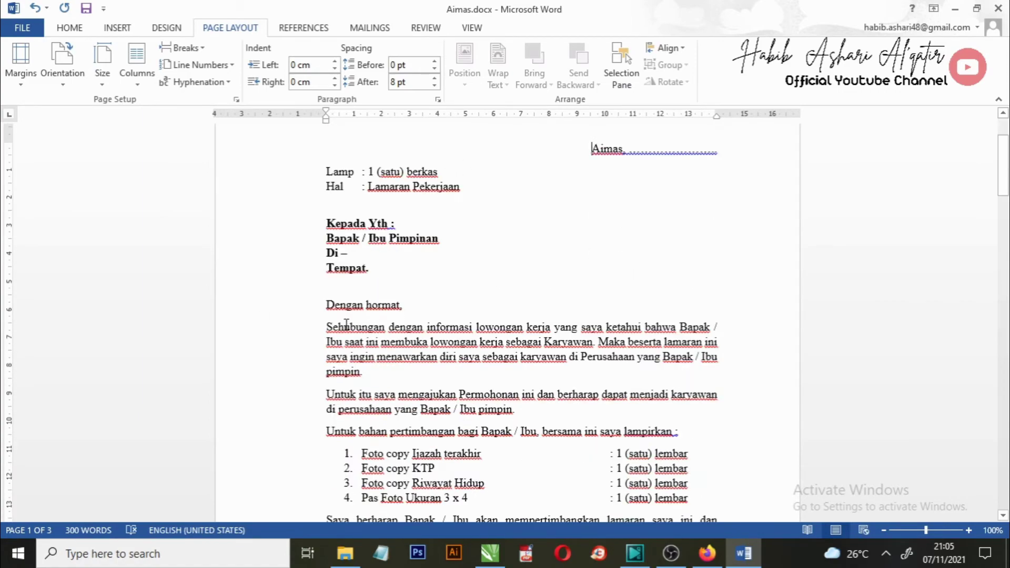
scroll(300, 336, "down", 5)
scroll(591, 341, "down", 2)
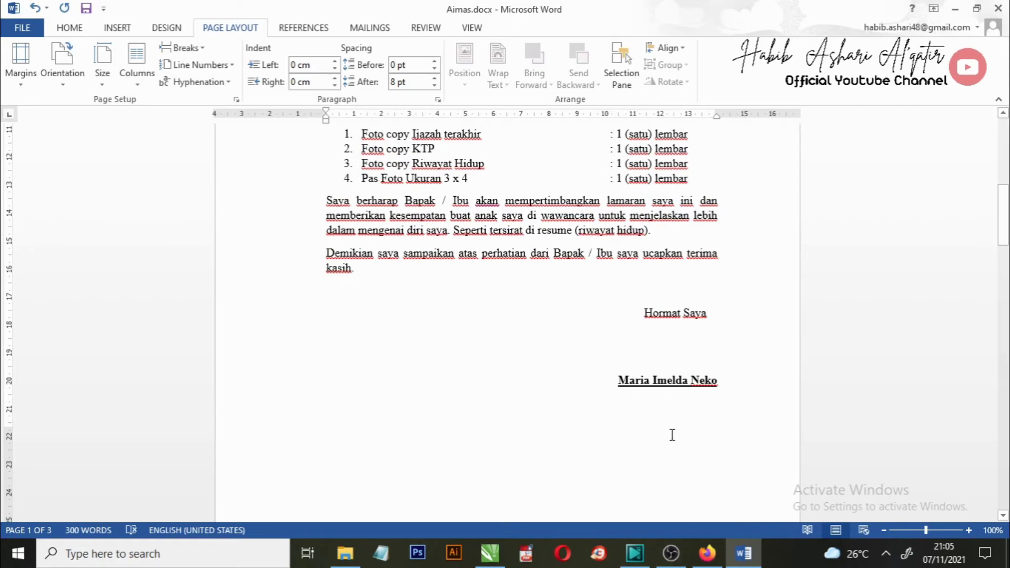
scroll(676, 456, "up", 4)
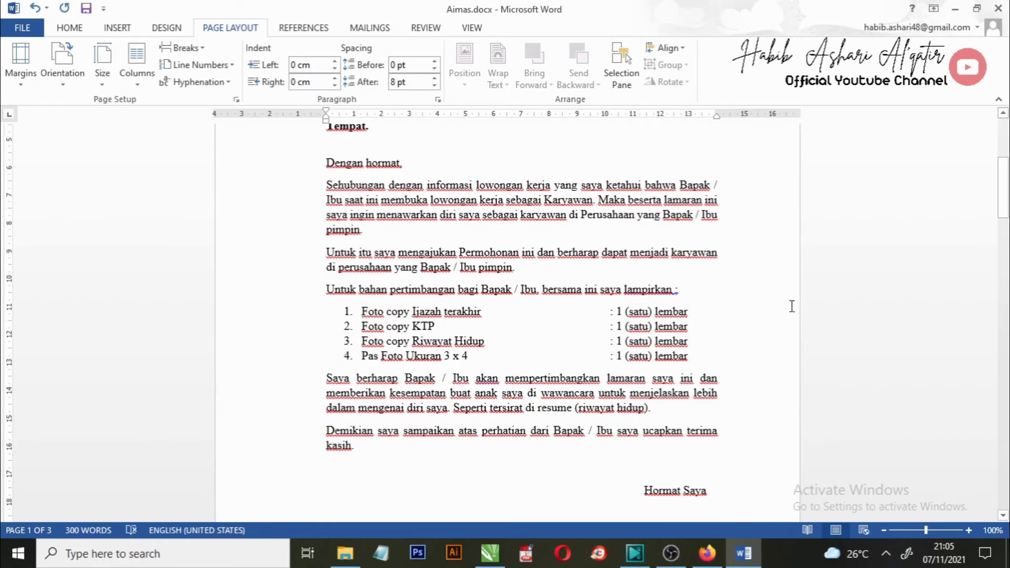
scroll(605, 308, "up", 4)
scroll(520, 220, "up", 2)
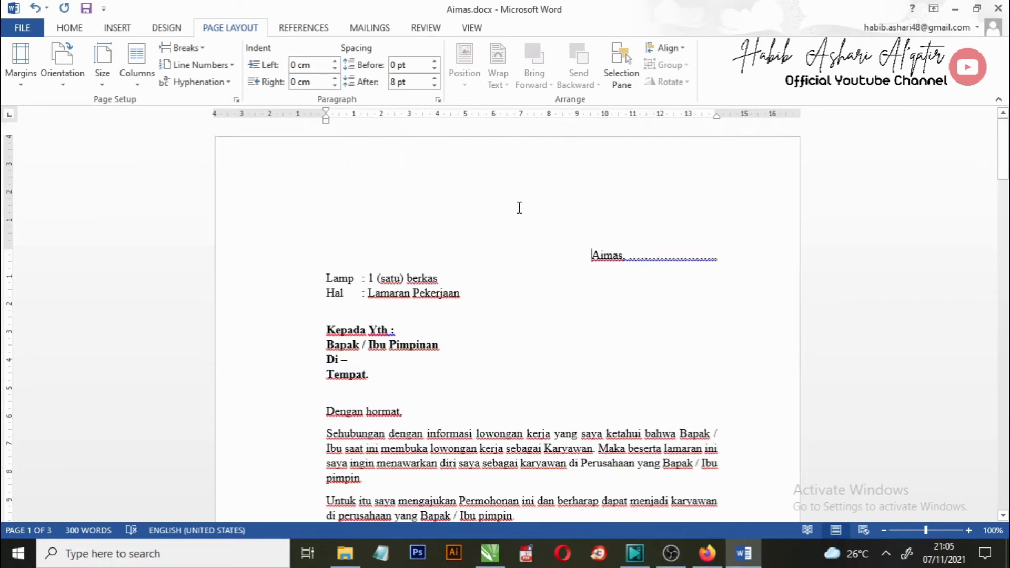
scroll(462, 237, "down", 3)
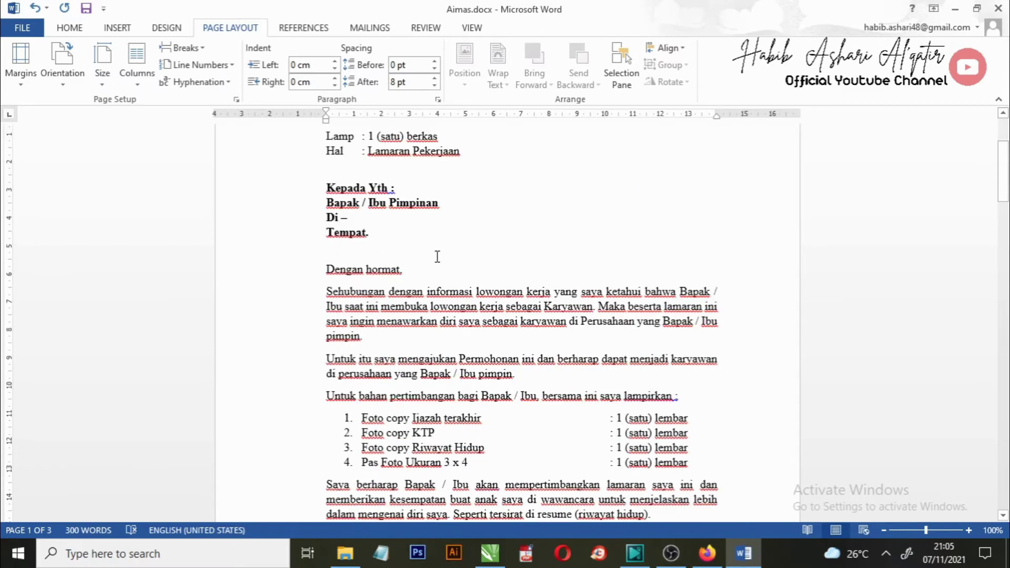
scroll(223, 338, "down", 3)
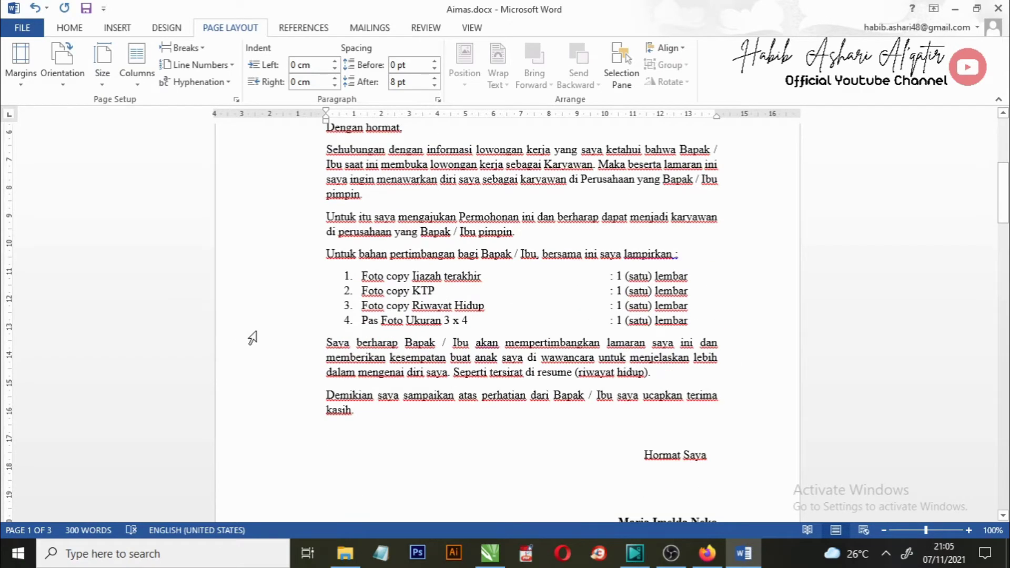
scroll(545, 338, "down", 3)
scroll(654, 455, "up", 3)
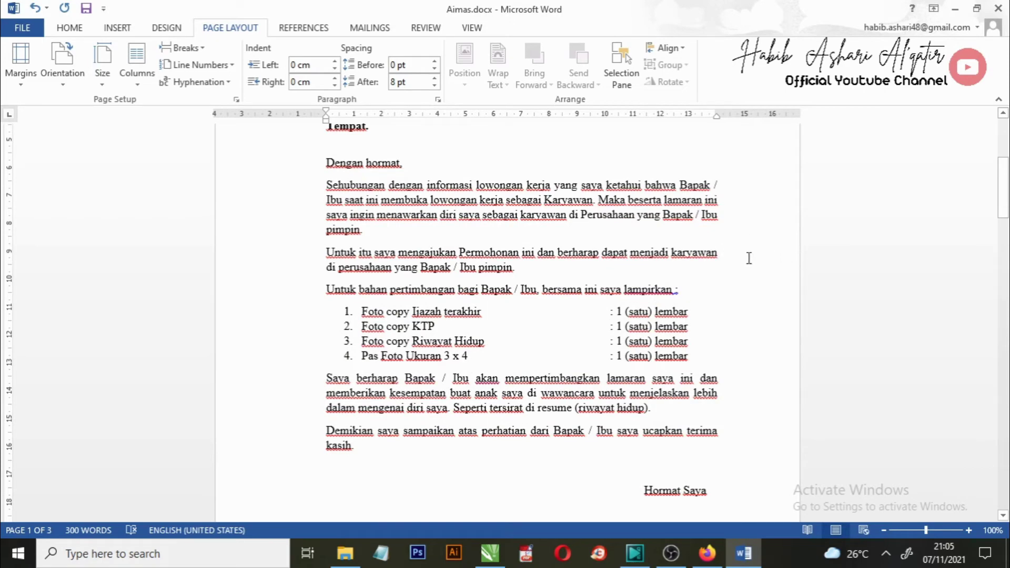
scroll(725, 280, "up", 2)
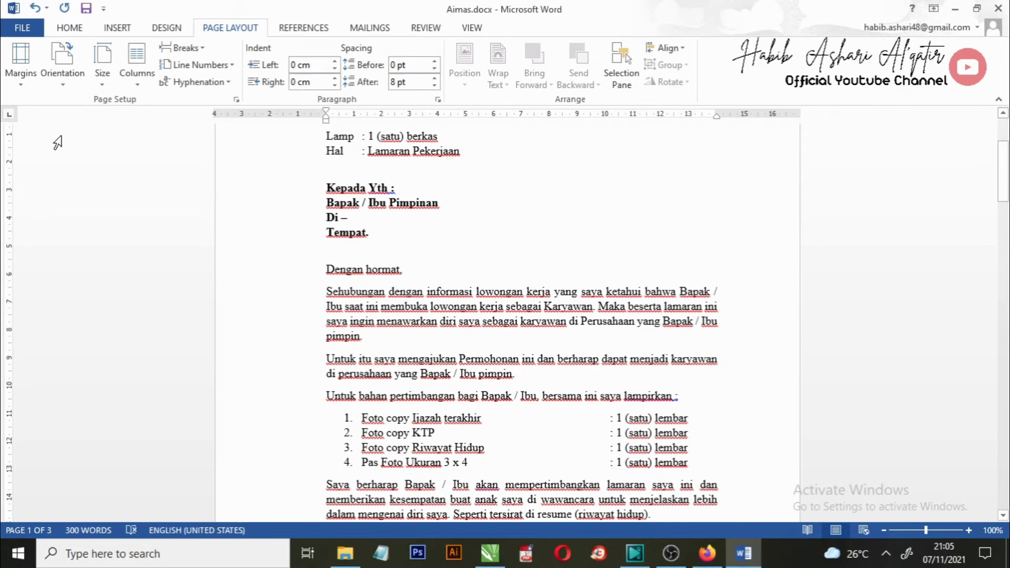
Open and close Page Setup without changes, then select the blank line above 'Kepada Yth'
left_click(21, 79)
left_click(64, 395)
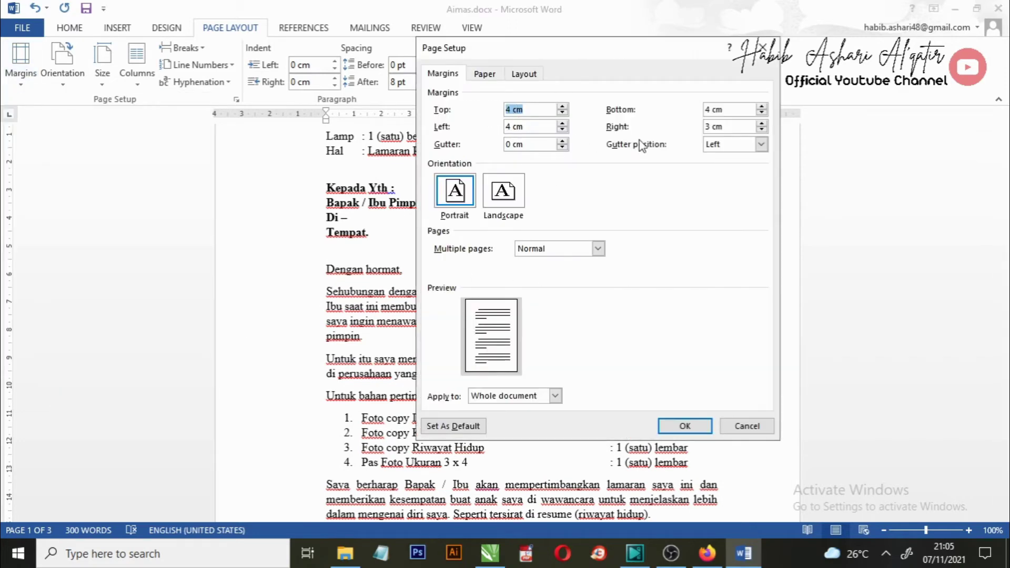
left_click(763, 47)
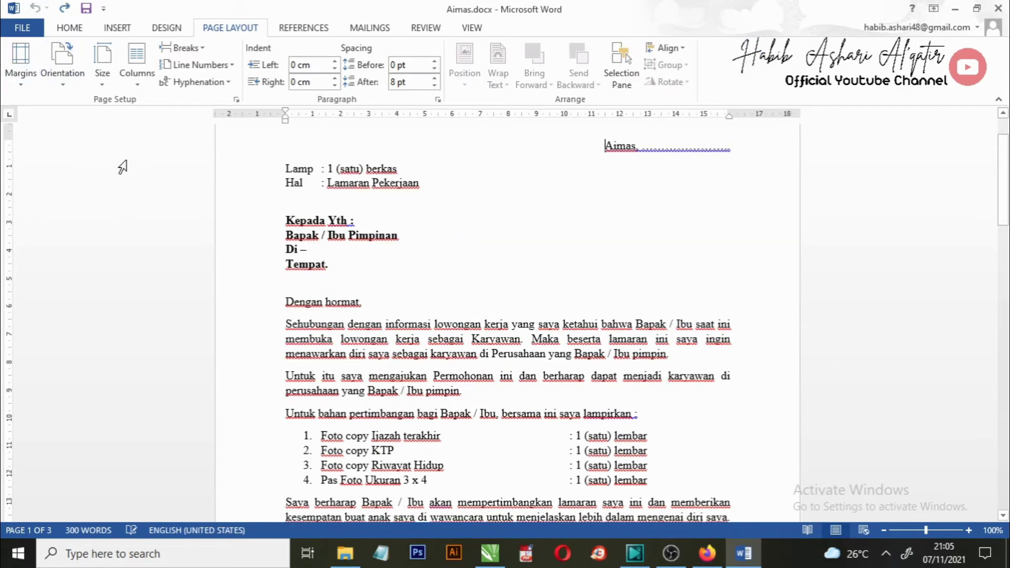
left_click(64, 265)
left_click(64, 202)
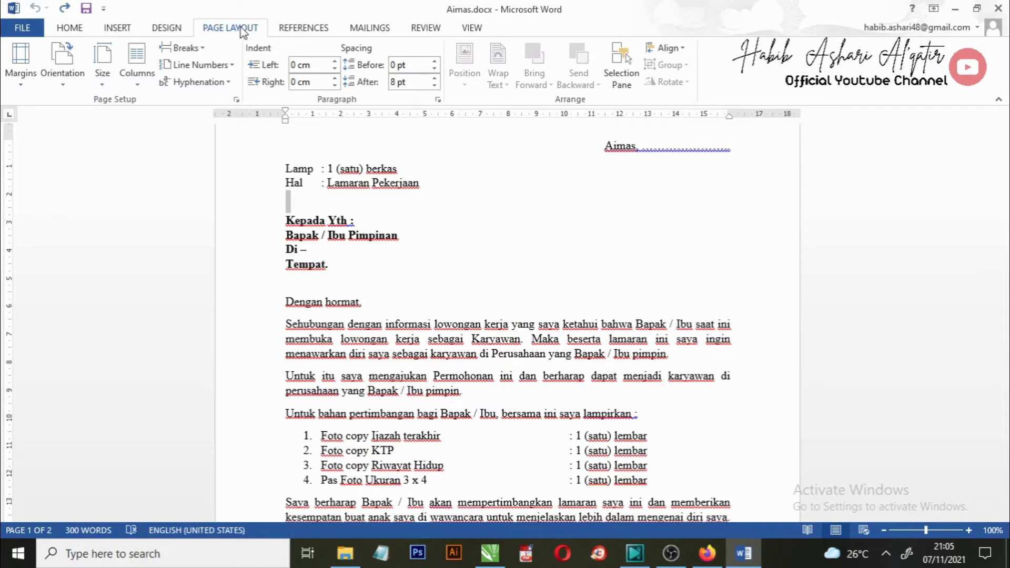
In Custom Margins, replace the 2,54 cm values with Top 4, Bottom 4, Right 3 and Left 4 cm
left_click(24, 87)
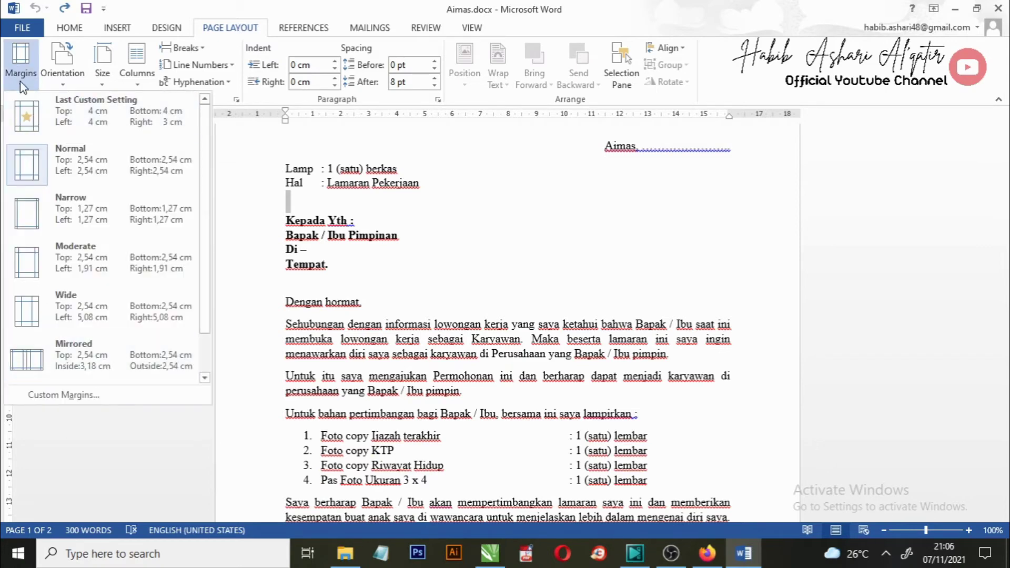
left_click(60, 396)
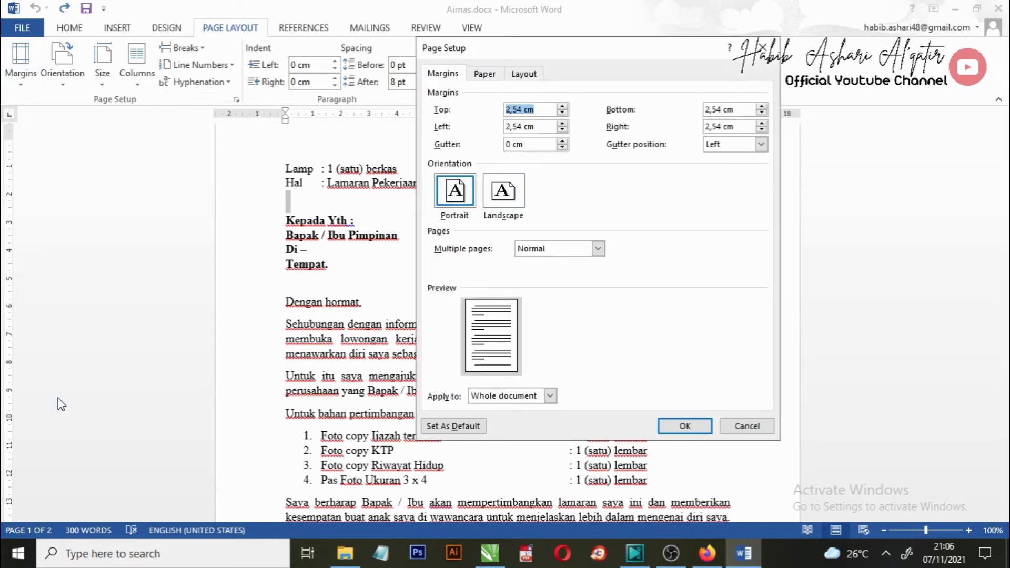
left_click(521, 109)
left_click_drag(521, 109, 497, 112)
type("4")
double_click(722, 109)
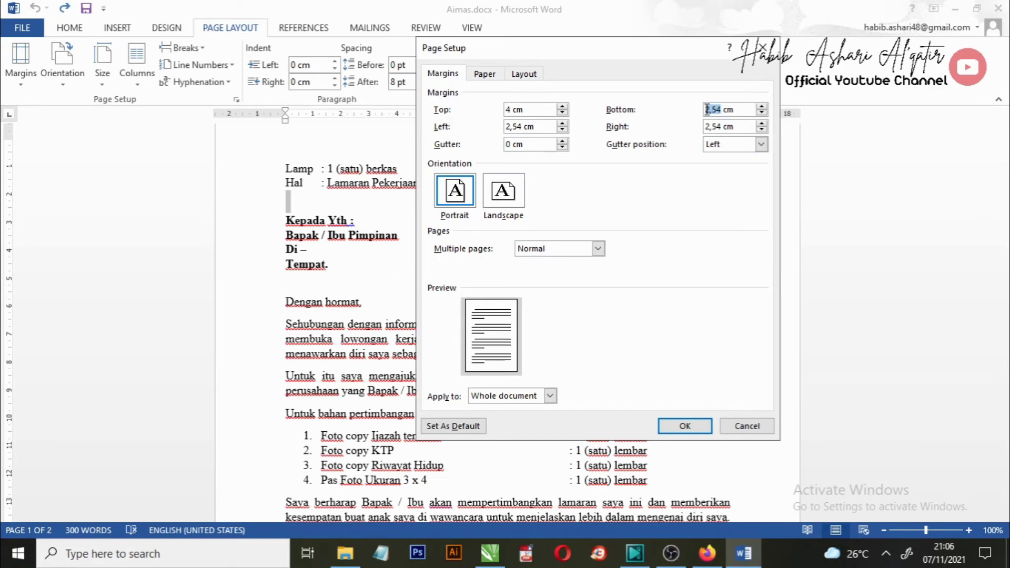
type("4")
double_click(713, 127)
type("3")
double_click(523, 127)
type("4")
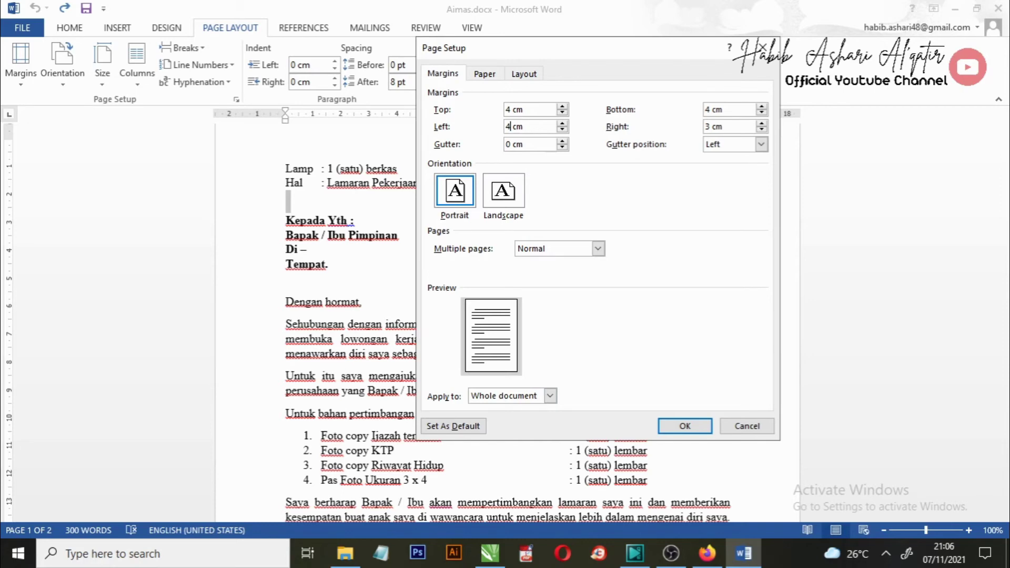
left_click(686, 429)
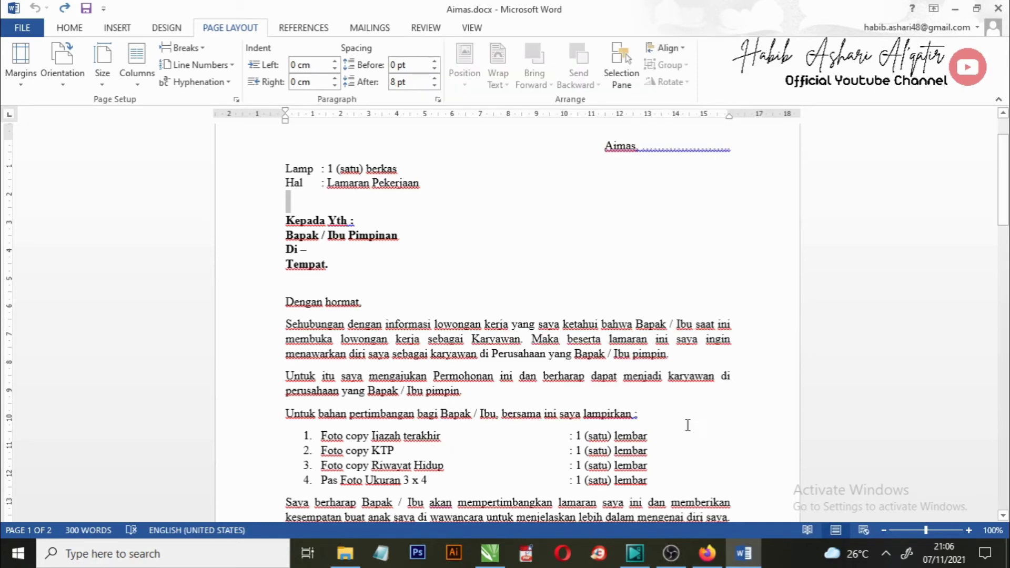
scroll(688, 427, "down", 5)
scroll(688, 427, "down", 4)
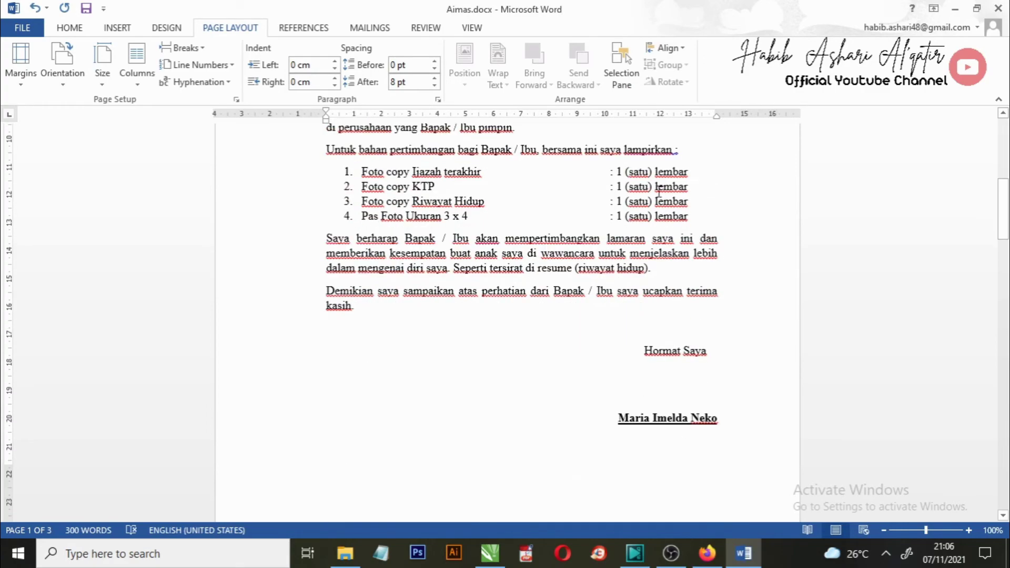
scroll(615, 385, "down", 3)
scroll(616, 386, "up", 3)
scroll(677, 336, "up", 2)
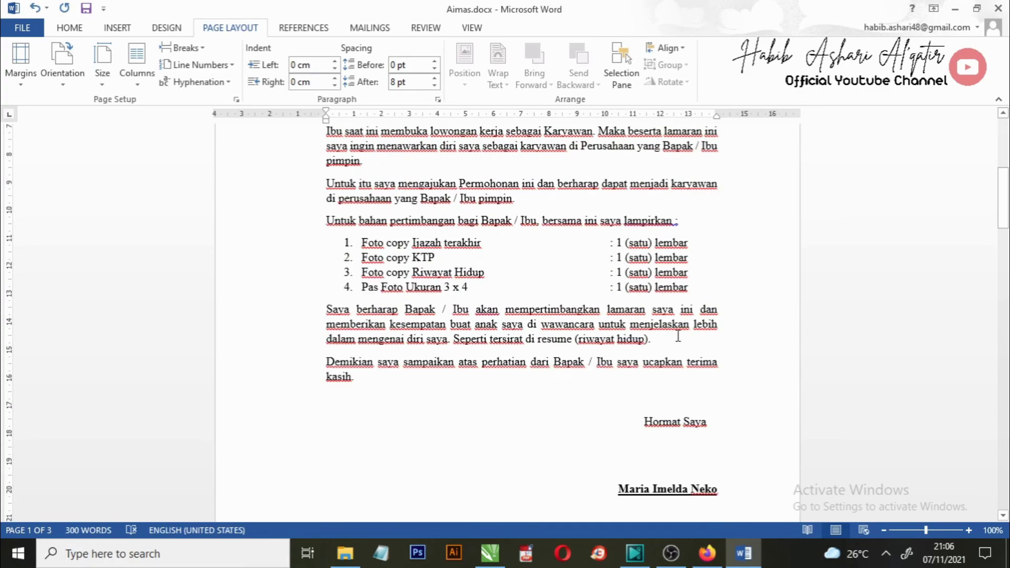
scroll(708, 335, "up", 5)
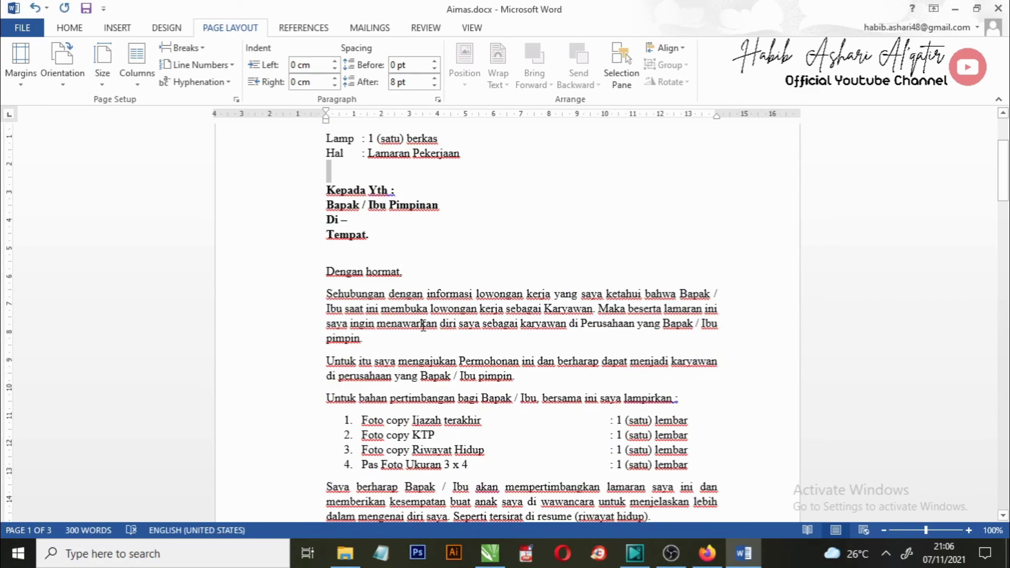
scroll(631, 322, "up", 3)
scroll(631, 322, "down", 3)
scroll(579, 237, "up", 3)
scroll(523, 142, "up", 1)
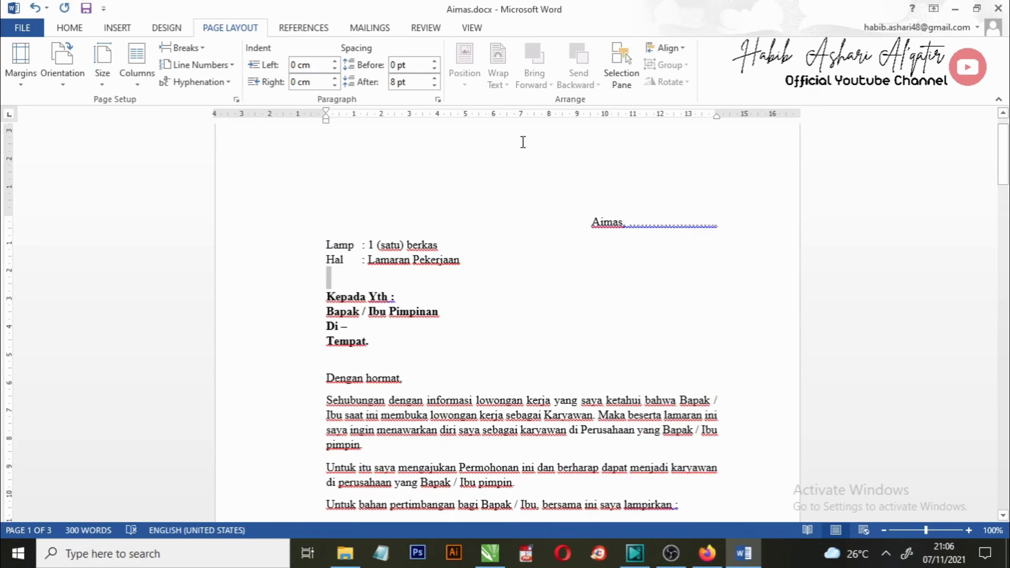
scroll(558, 180, "up", 1)
scroll(560, 248, "down", 5)
scroll(295, 261, "down", 4)
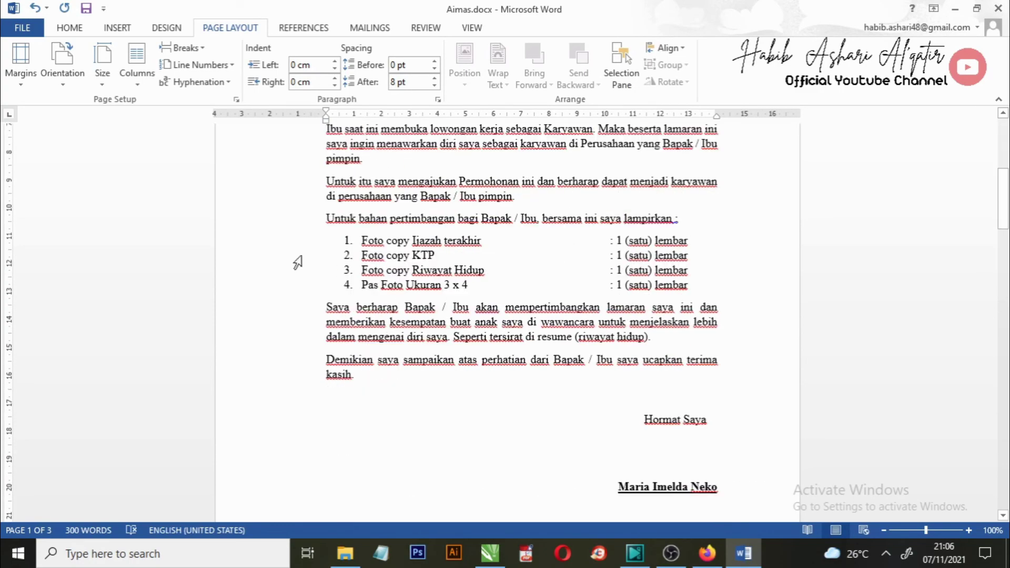
scroll(348, 300, "down", 3)
scroll(700, 421, "up", 4)
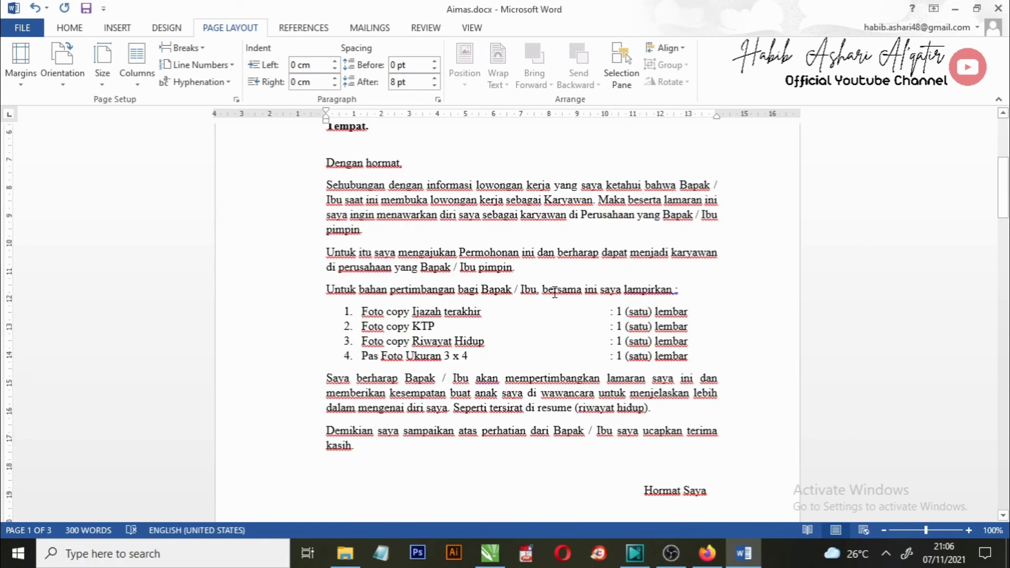
scroll(557, 292, "down", 2)
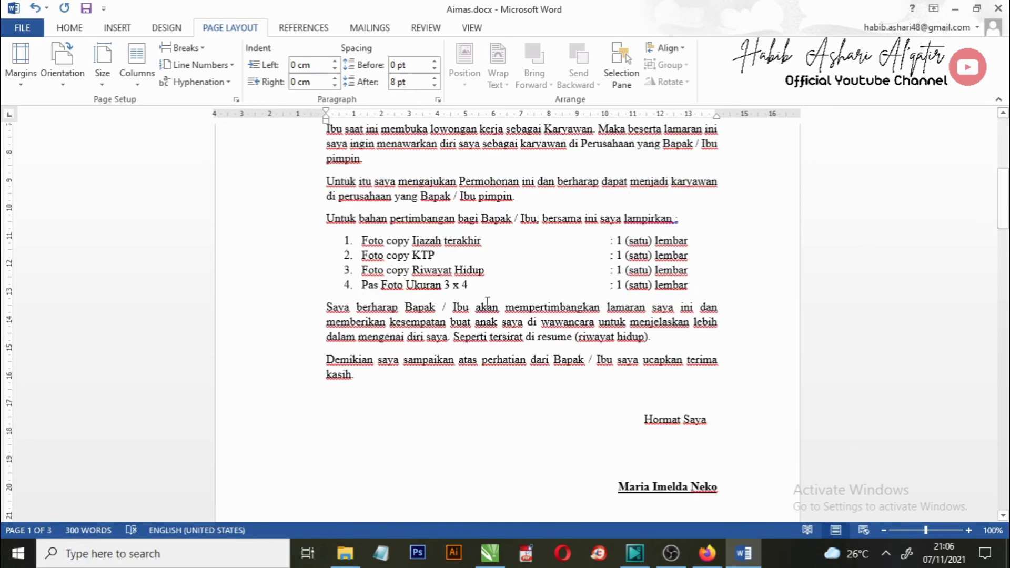
scroll(486, 301, "down", 1, "ctrl")
Scroll down through the re-margined letter, then minimize Word to show the desktop
scroll(486, 301, "down", 1, "ctrl")
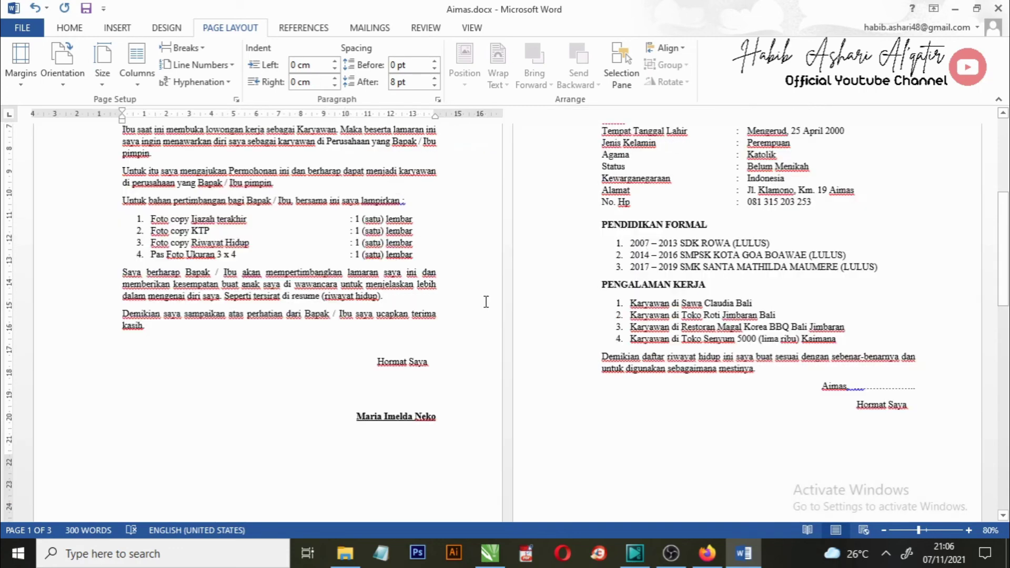
left_click(959, 12)
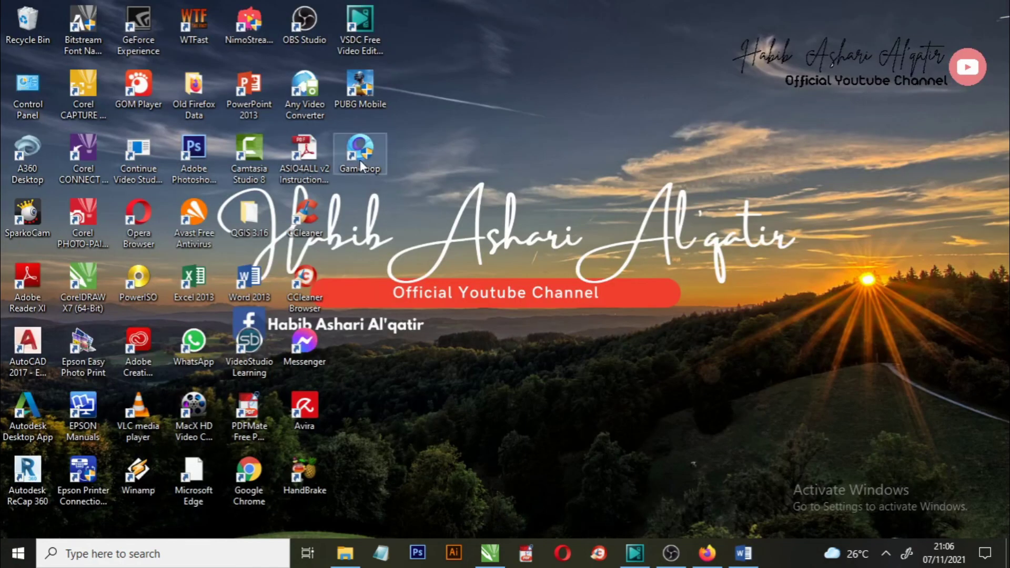